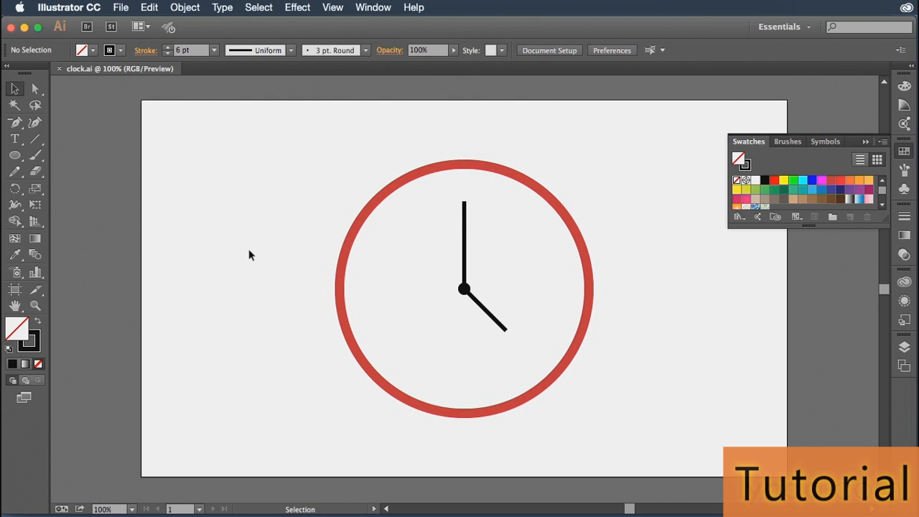
# Try rotating the vertical minute hand about its own midpoint and turn it back upright
pyautogui.click(465, 214)
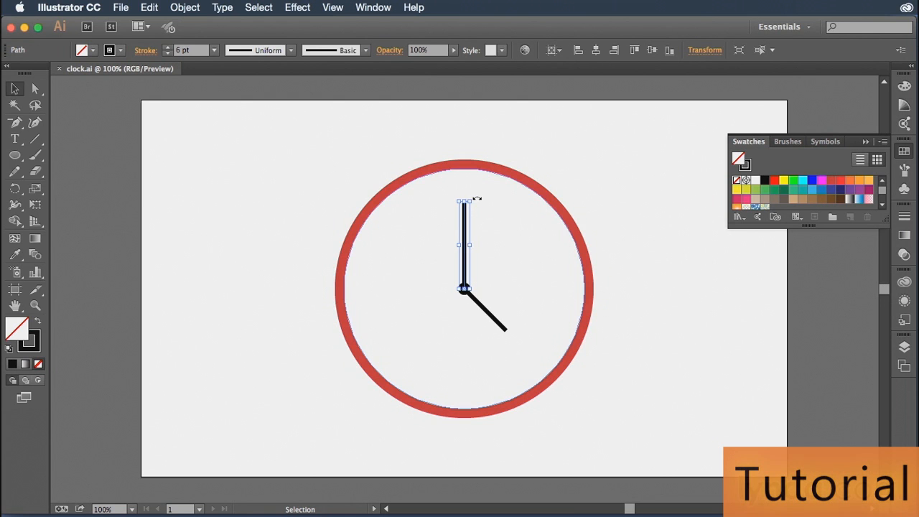
pyautogui.press('super+plus')
pyautogui.press('super+plus')
pyautogui.press('super+plus')
pyautogui.moveTo(535, 162); pyautogui.dragTo(522, 260)
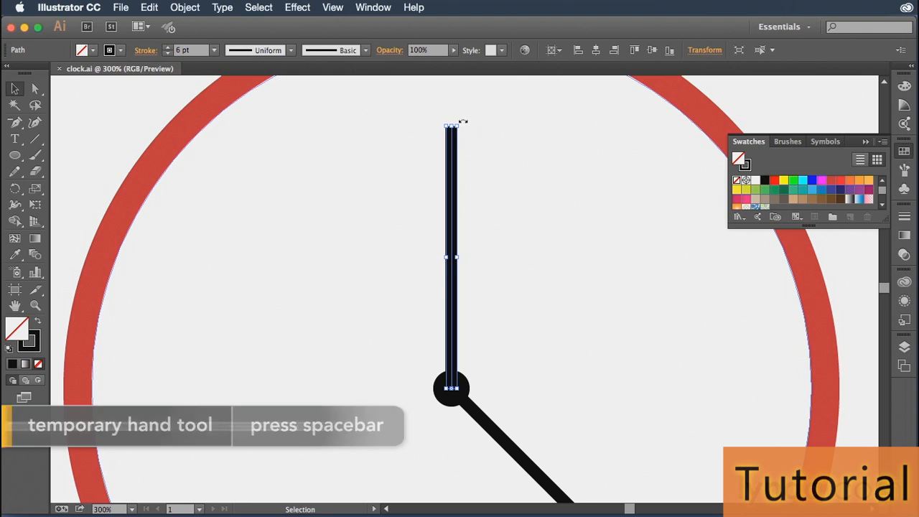
pyautogui.moveTo(461, 121); pyautogui.dragTo(543, 209)
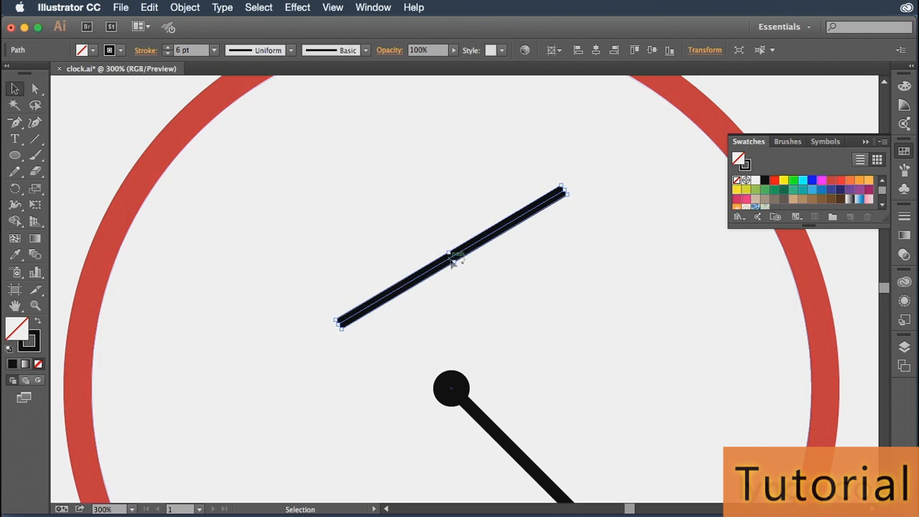
pyautogui.moveTo(572, 195); pyautogui.dragTo(463, 135)
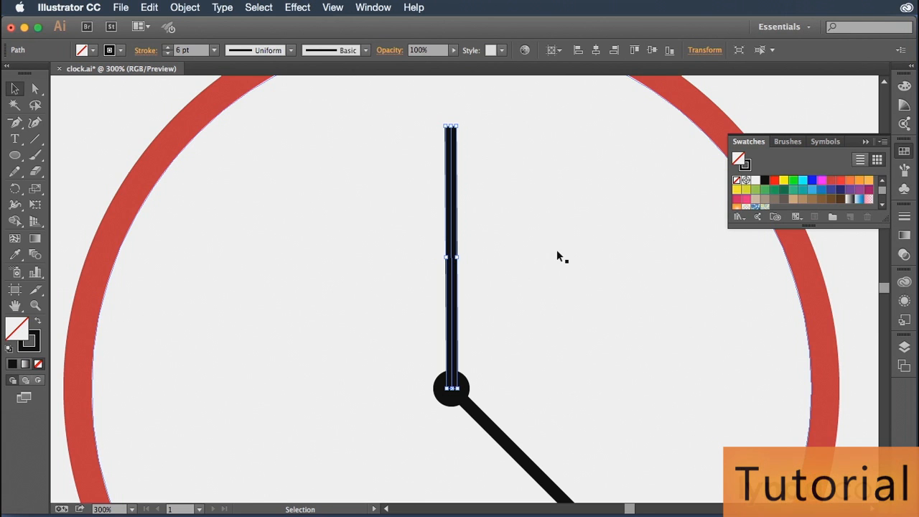
# Rotate the minute hand with the Rotate tool about its end at the clock's center to point at three o'clock
pyautogui.press('super+minus')
pyautogui.press('super+minus')
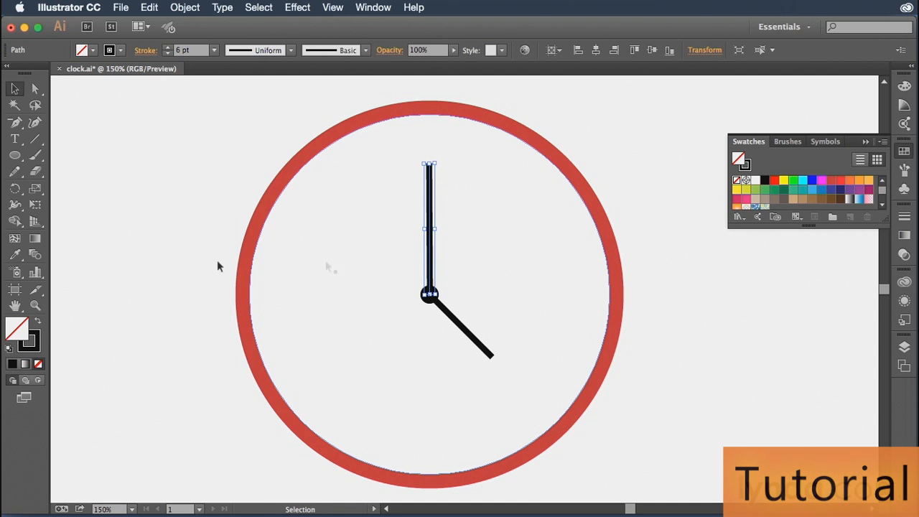
pyautogui.click(18, 191)
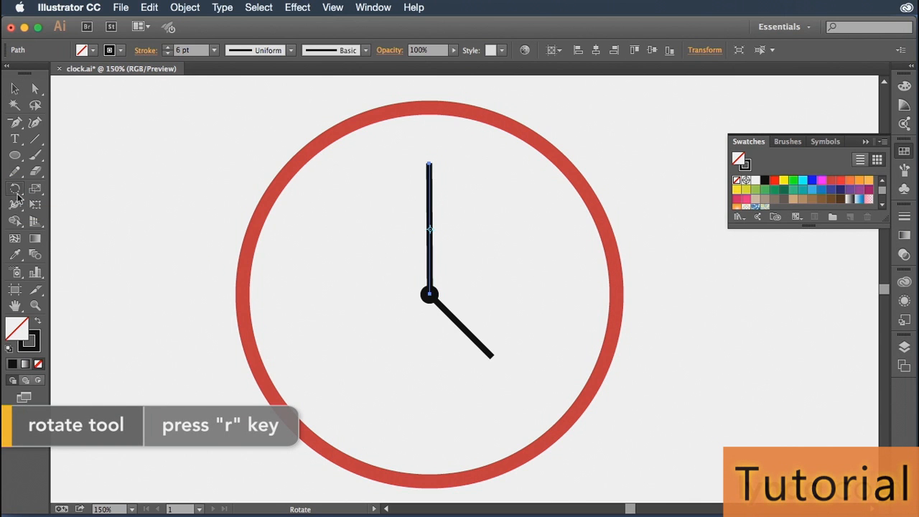
pyautogui.press('super+plus')
pyautogui.press('super+plus')
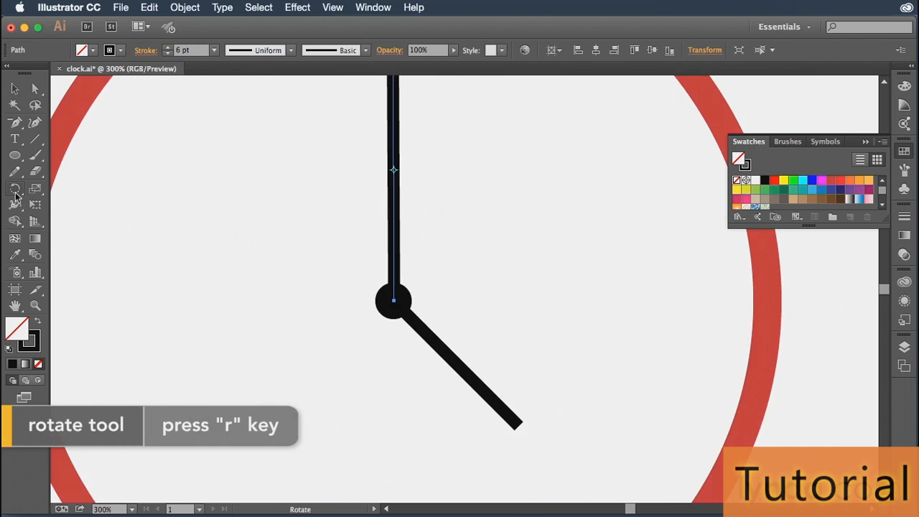
pyautogui.moveTo(434, 151); pyautogui.dragTo(445, 257)
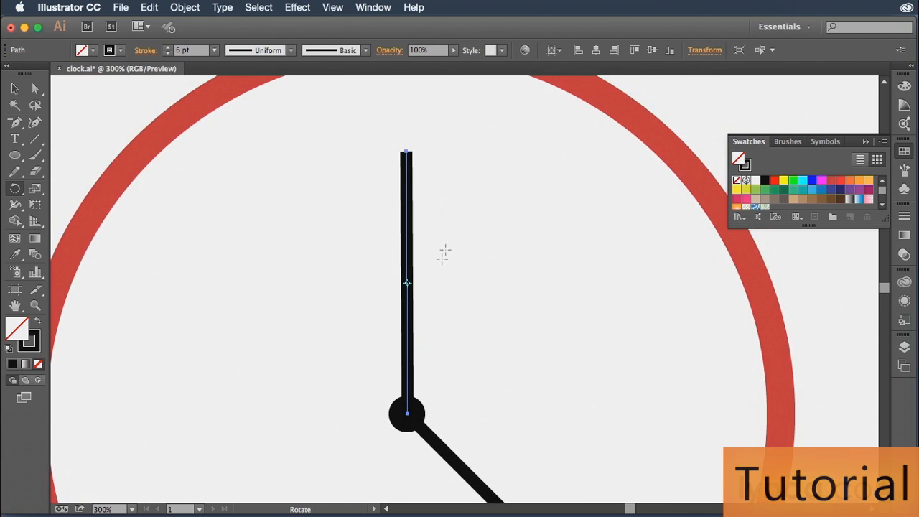
pyautogui.click(407, 283)
pyautogui.click(407, 414)
pyautogui.moveTo(407, 173); pyautogui.dragTo(686, 414)
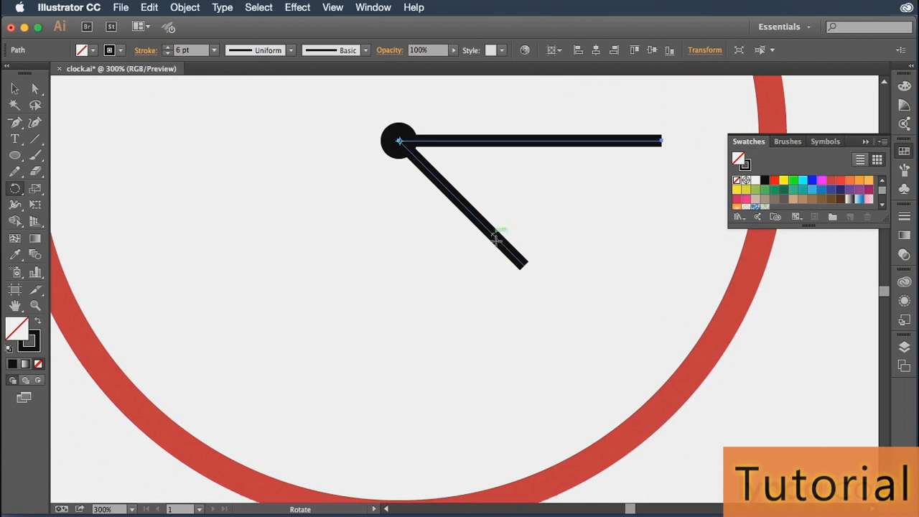
# Rotate the hour hand about the clock's center so it points straight down to six o'clock
pyautogui.click(14, 89)
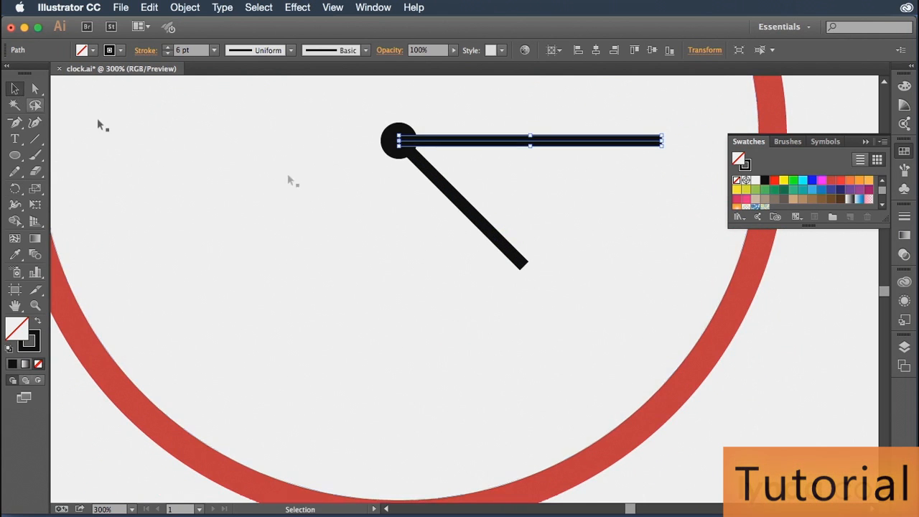
pyautogui.click(455, 200)
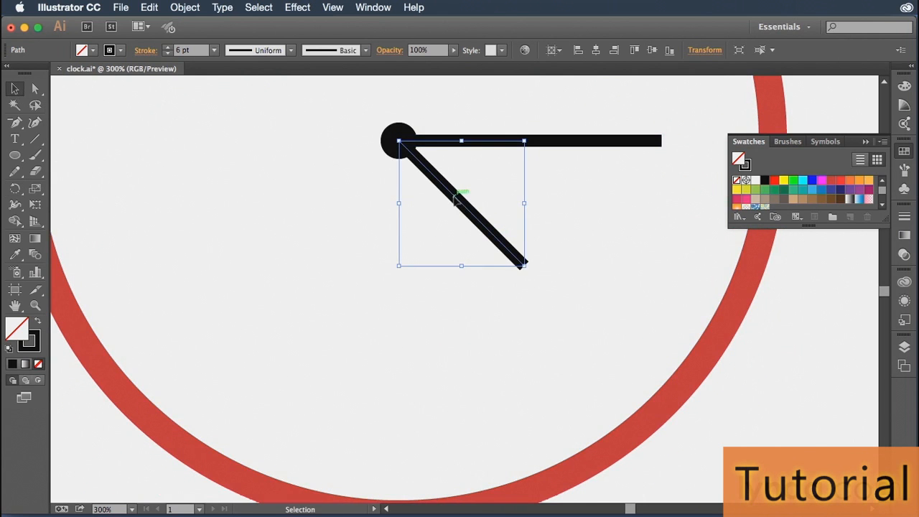
pyautogui.click(14, 188)
pyautogui.click(399, 140)
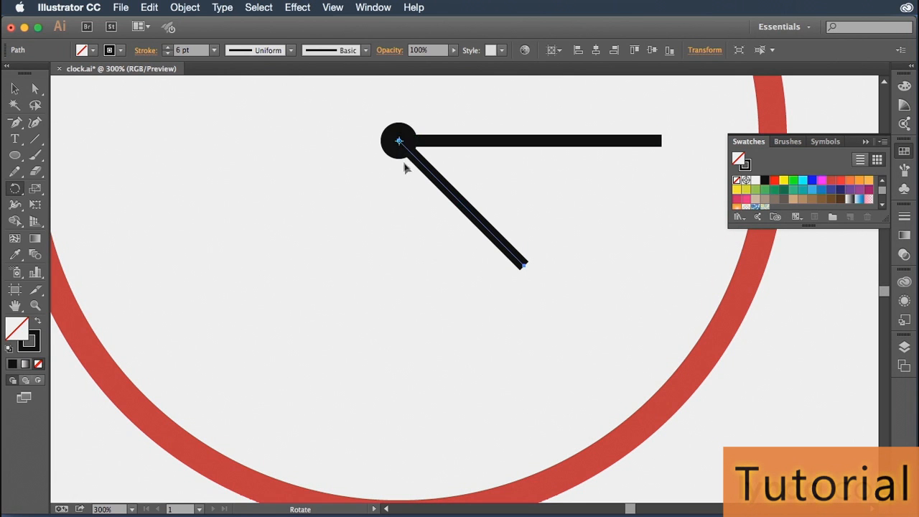
pyautogui.moveTo(522, 262); pyautogui.dragTo(399, 318)
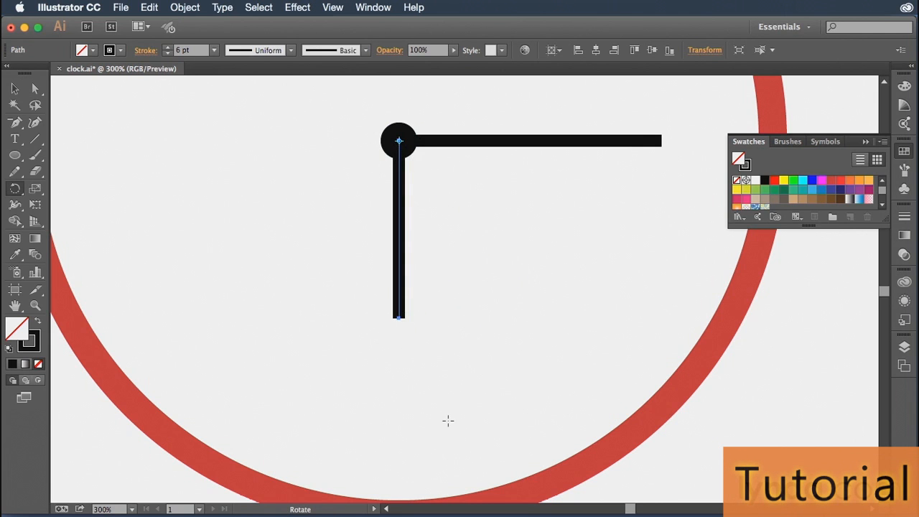
# Draw a short vertical line as a tick mark just inside the red ring at twelve o'clock
pyautogui.press('super+1')
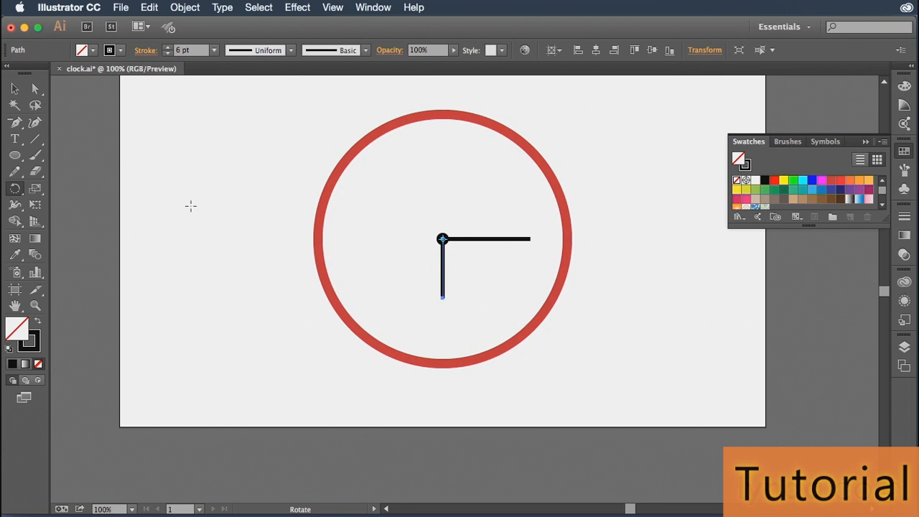
pyautogui.click(38, 143)
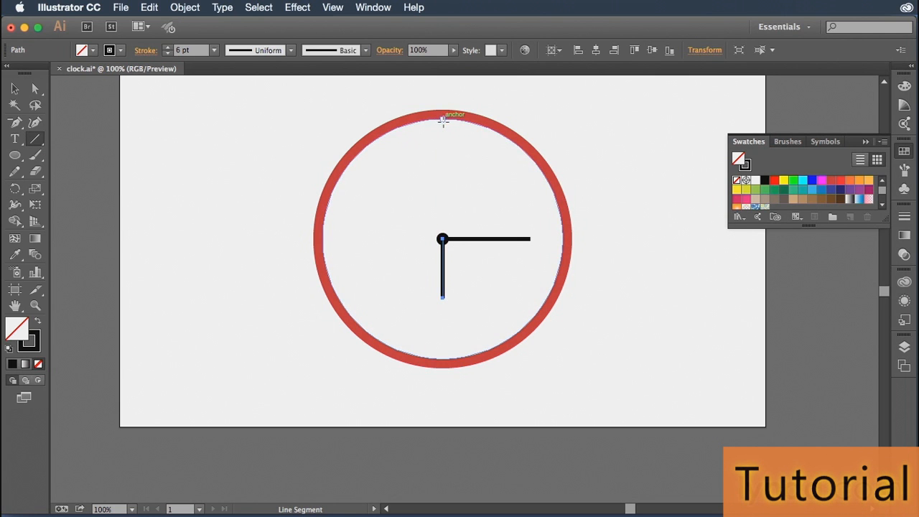
pyautogui.moveTo(443, 126); pyautogui.dragTo(443, 148)
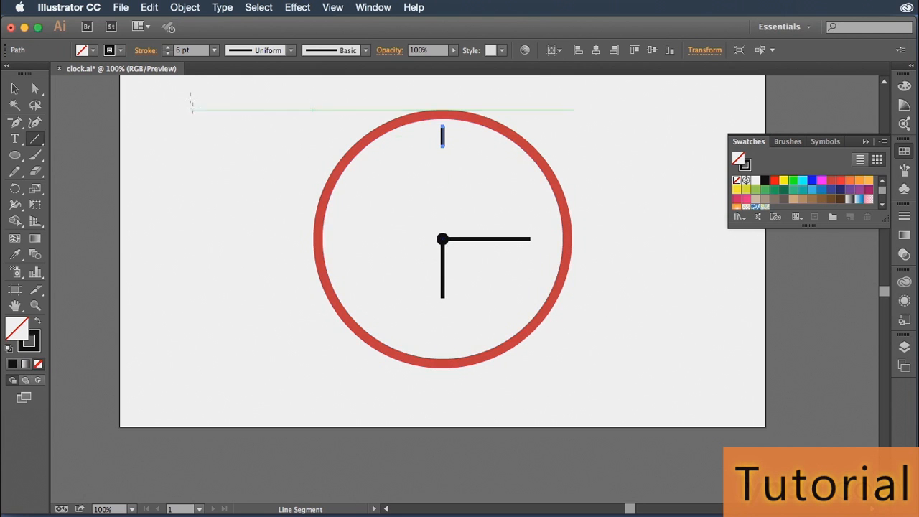
# Set the tick mark's stroke weight to 3 pt and align it to the horizontal center
pyautogui.click(168, 55)
pyautogui.click(168, 54)
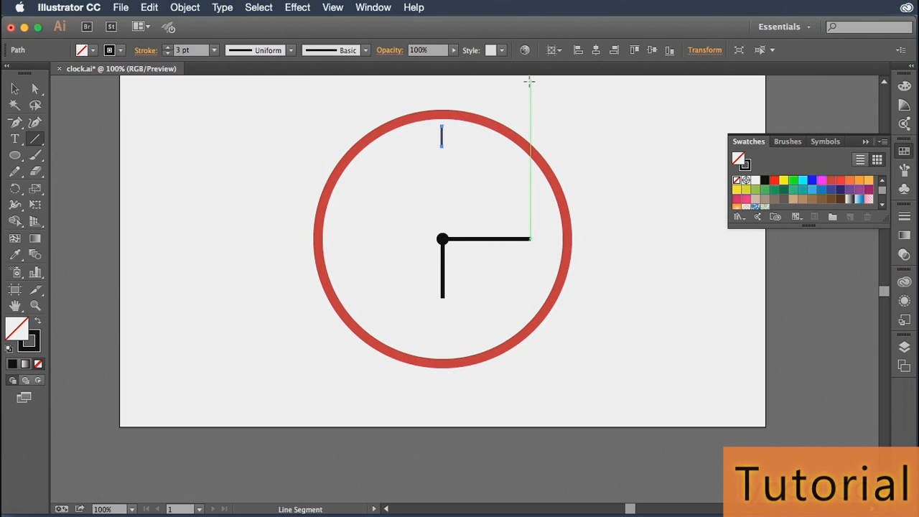
pyautogui.click(595, 50)
# Set the tick mark's rotation origin at the clock's center, where the hands meet
pyautogui.click(14, 188)
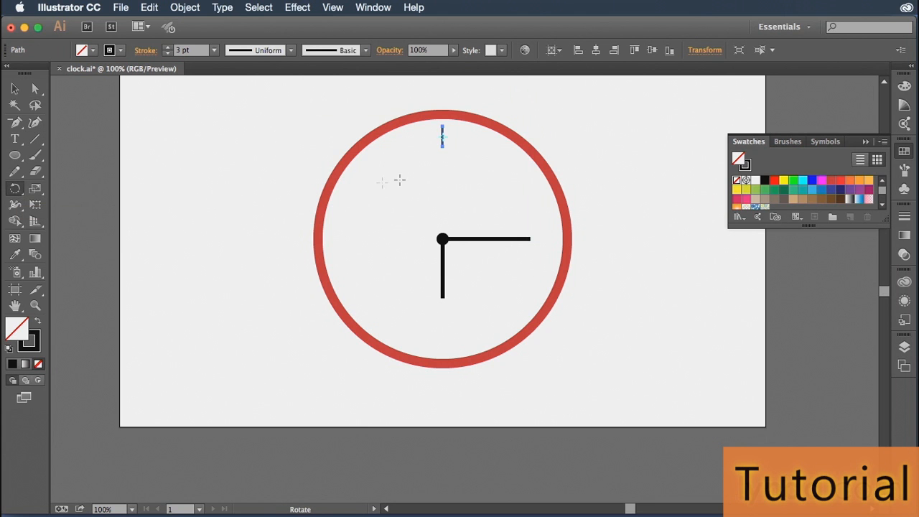
pyautogui.press('super+equal')
pyautogui.press('super+equal')
pyautogui.press('super+equal')
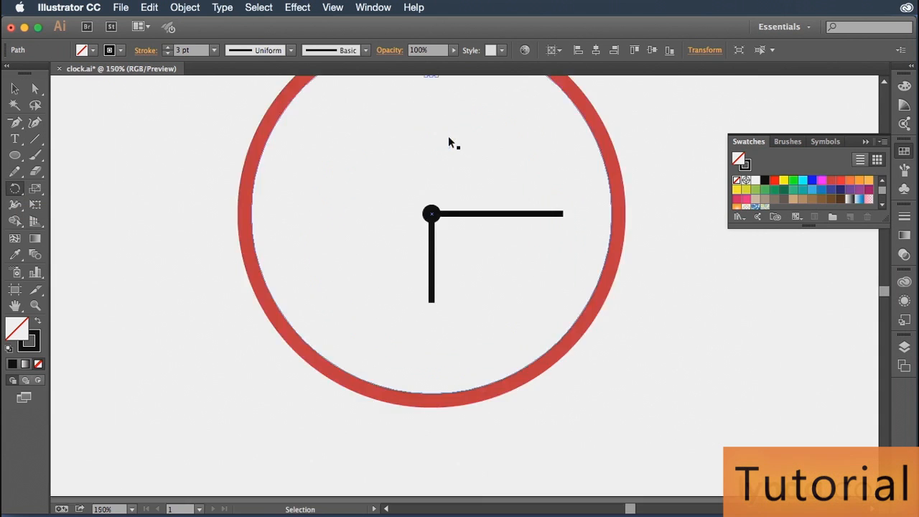
pyautogui.moveTo(457, 135); pyautogui.dragTo(446, 456)
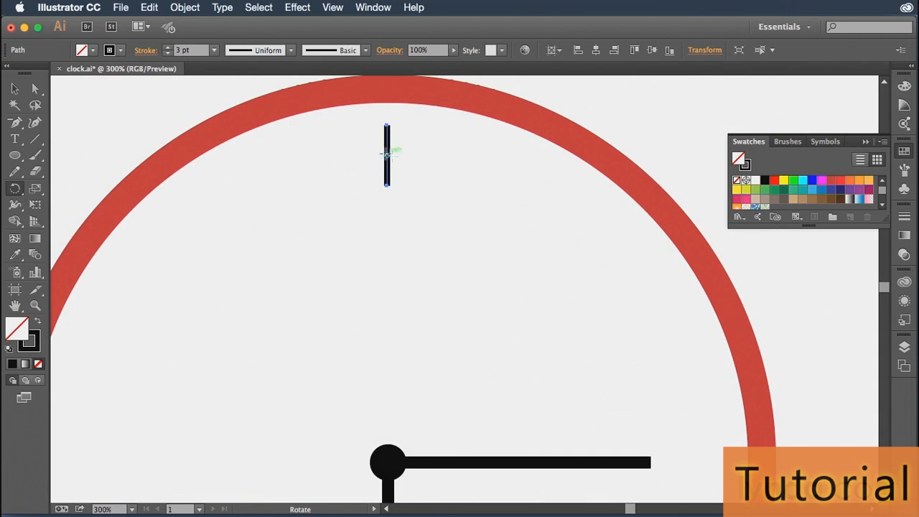
pyautogui.moveTo(462, 308); pyautogui.dragTo(460, 236)
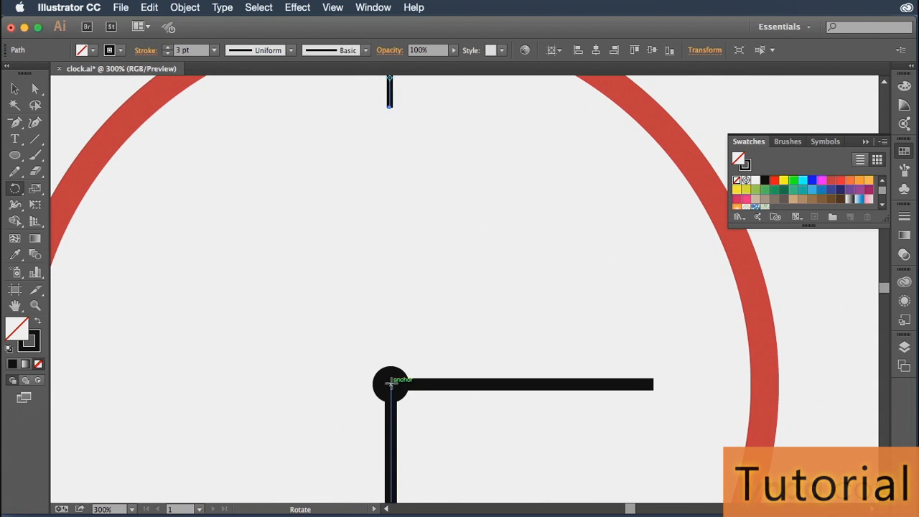
pyautogui.click(390, 383)
pyautogui.moveTo(498, 160); pyautogui.dragTo(490, 244)
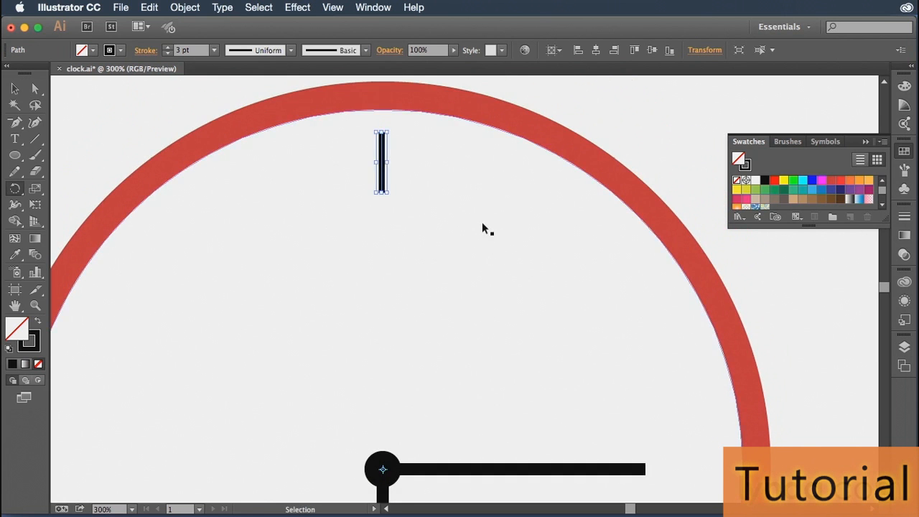
# Create a copy of the twelve o'clock tick mark rotated 45° clockwise around the clock's center
pyautogui.press('super+minus')
pyautogui.press('super+minus')
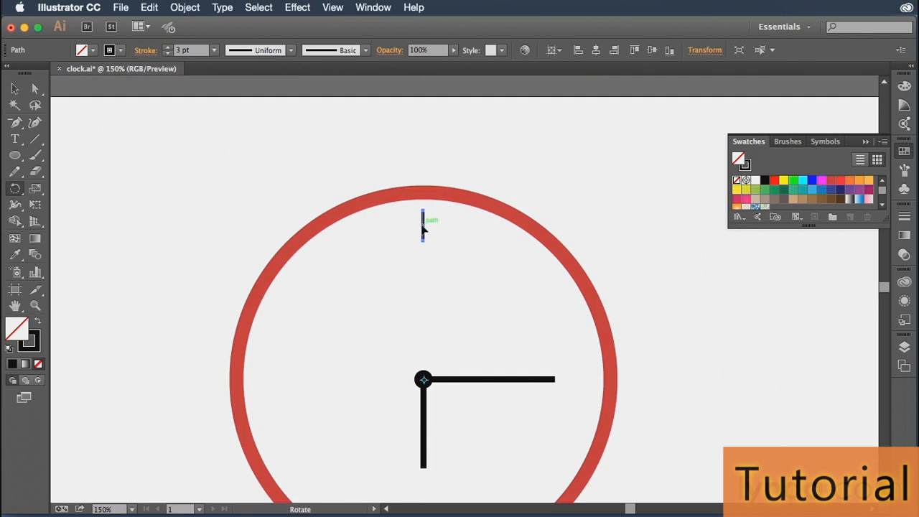
pyautogui.moveTo(423, 225); pyautogui.dragTo(572, 443)
pyautogui.moveTo(480, 218); pyautogui.dragTo(535, 267)
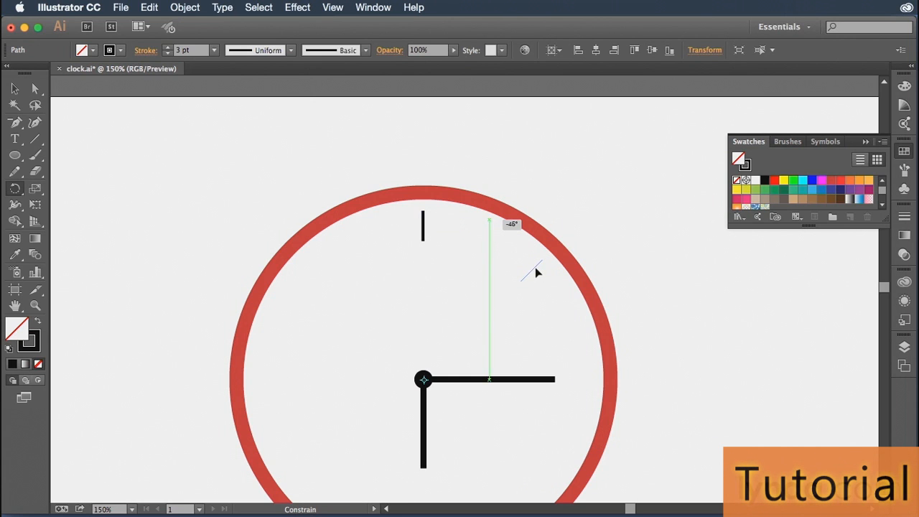
pyautogui.moveTo(535, 267); pyautogui.dragTo(535, 267)
pyautogui.press('alt')
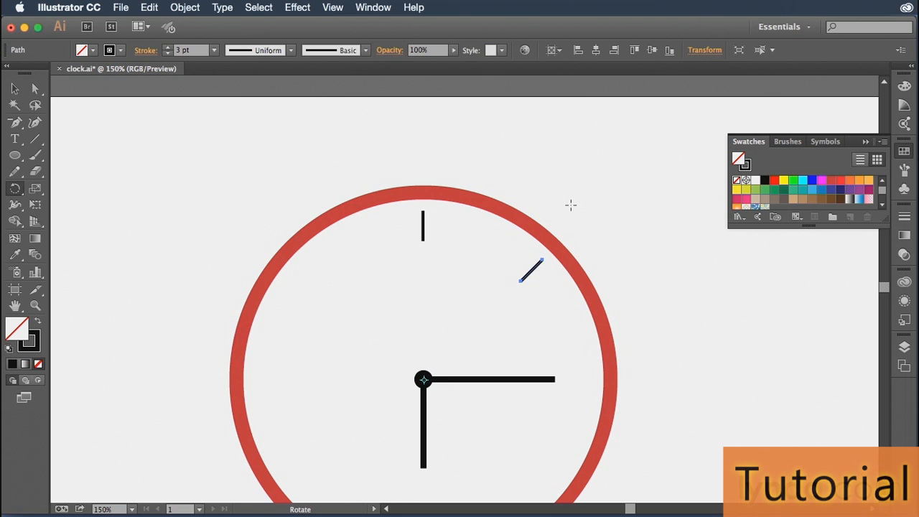
# Repeat the rotated copy around the dial until eight evenly spaced tick marks surround the clock's center, and clear the selection
pyautogui.moveTo(575, 353); pyautogui.dragTo(622, 287)
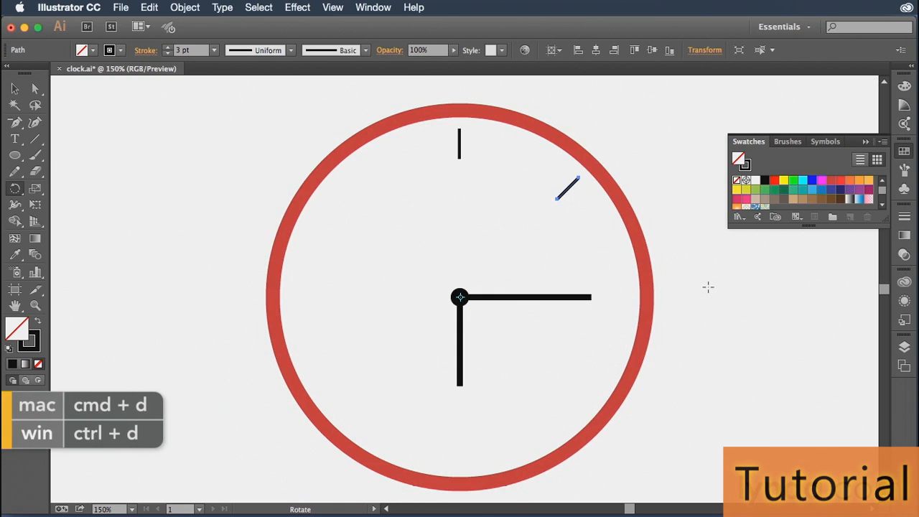
pyautogui.press('v')
pyautogui.press('super+d')
pyautogui.press('super+d')
pyautogui.press('super+d')
pyautogui.press('super+d')
pyautogui.press('super+d')
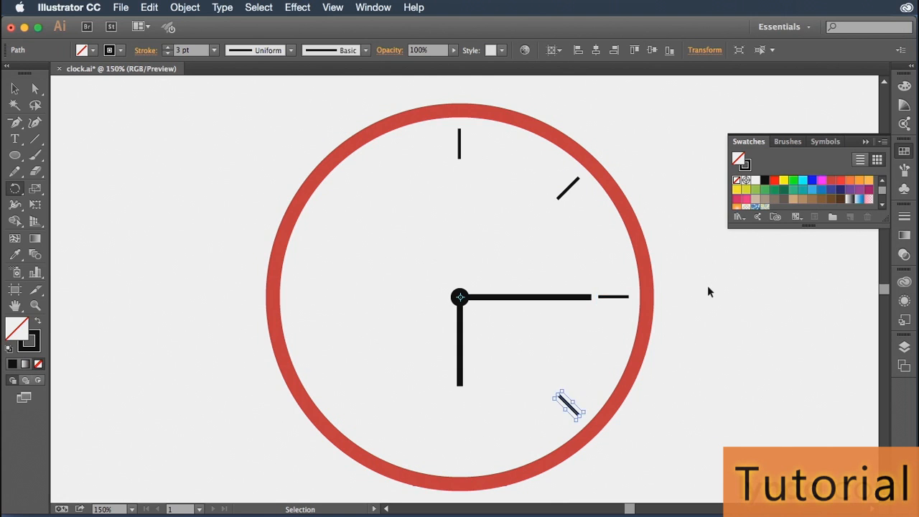
pyautogui.press('super+d')
pyautogui.press('r')
pyautogui.press('v')
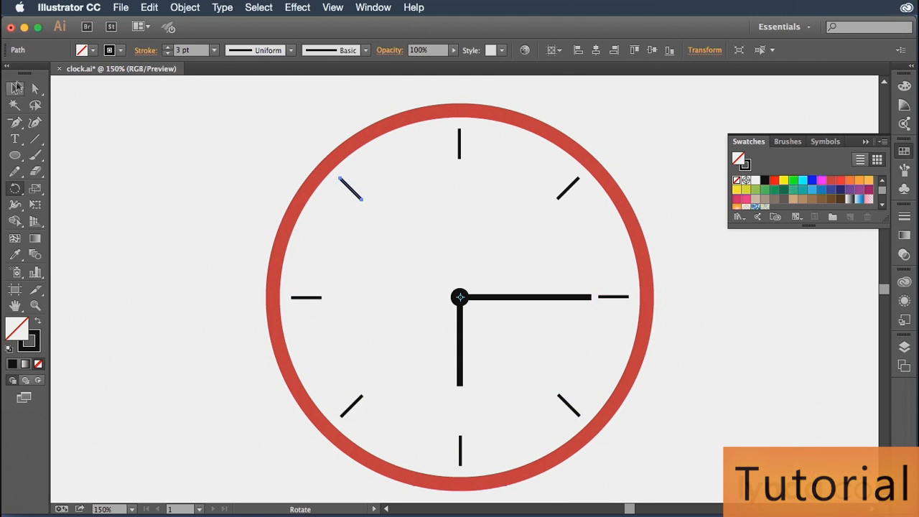
pyautogui.click(153, 155)
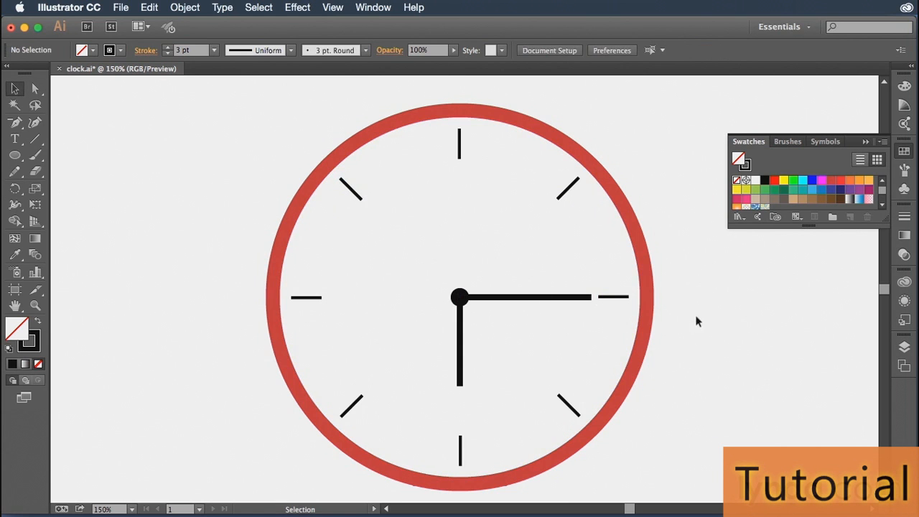
pyautogui.press('super+minus')
pyautogui.press('super+minus')
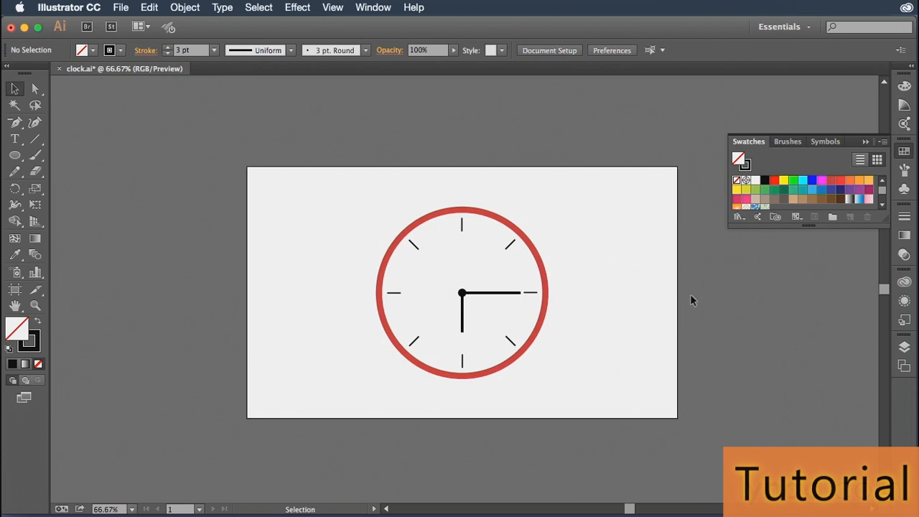